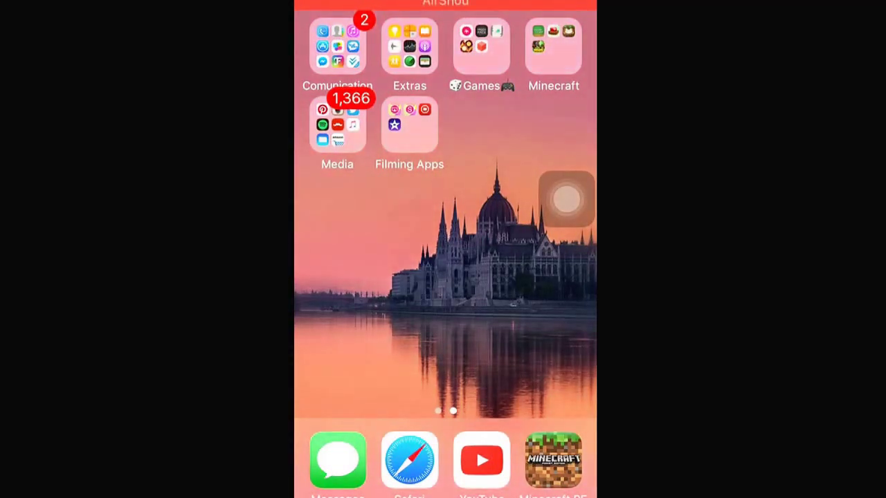
Search 'vsgare' in Safari, which autocorrects to vshare.com
click(410, 461)
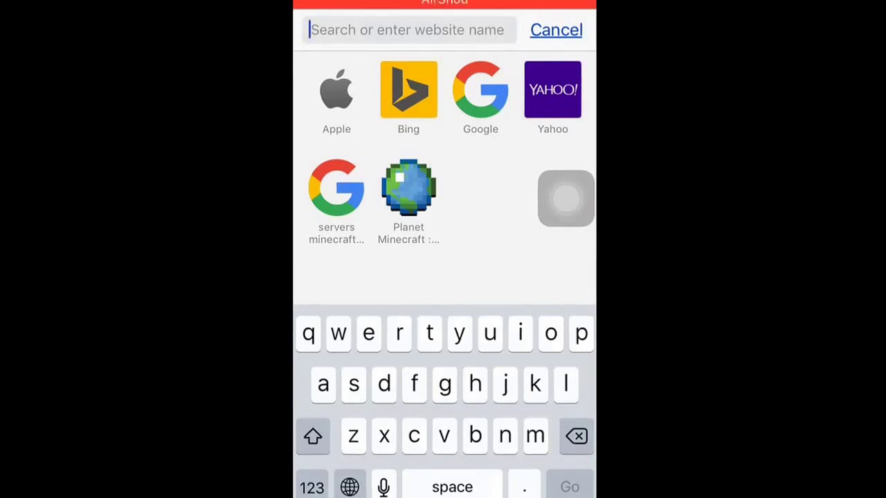
text(vs)
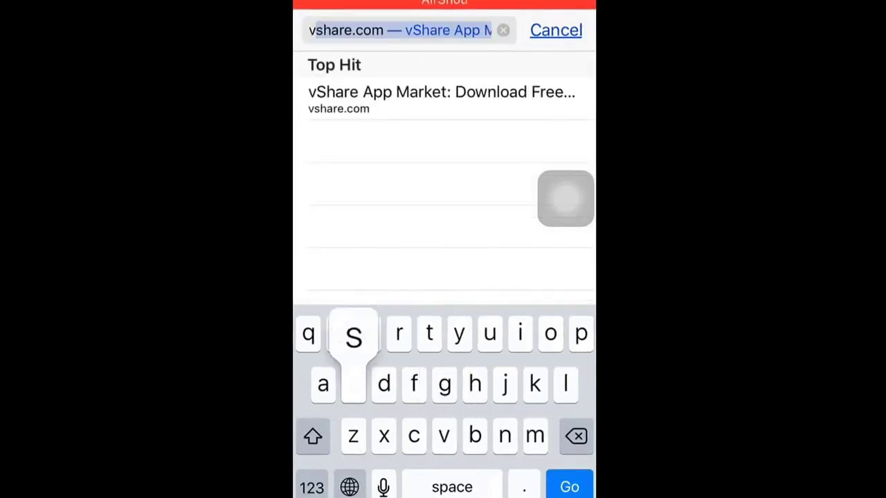
text(gar)
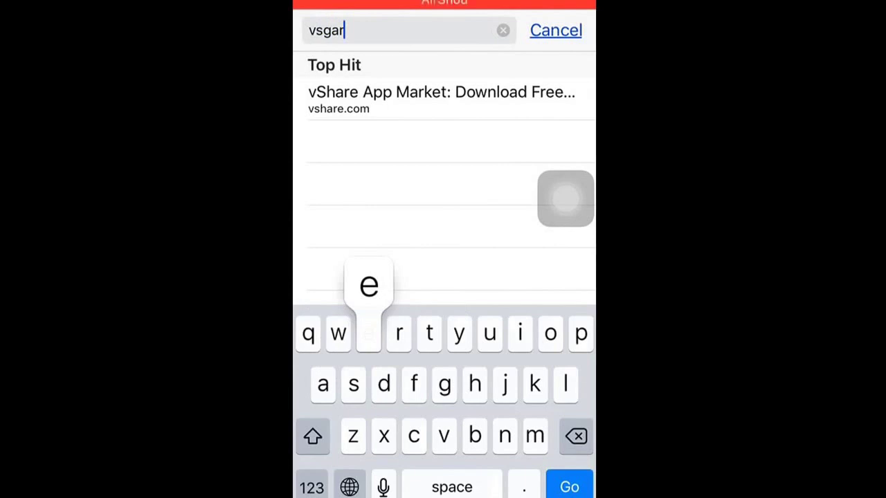
text(e)
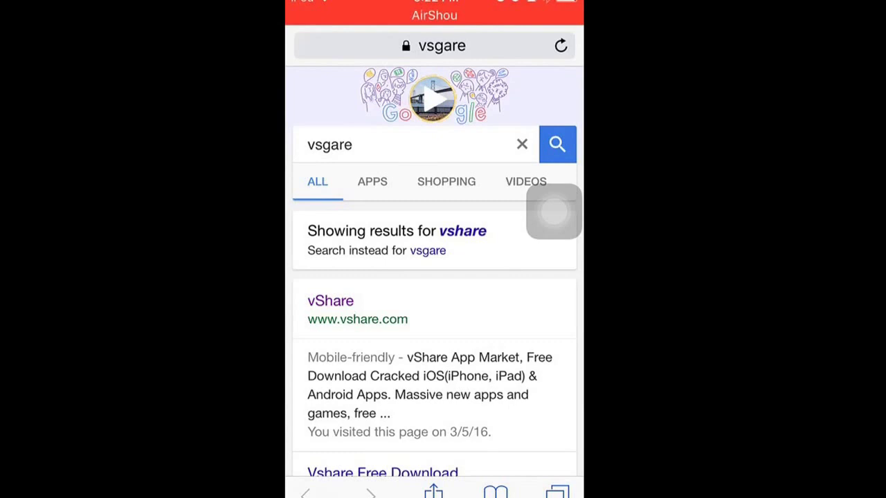
click(330, 301)
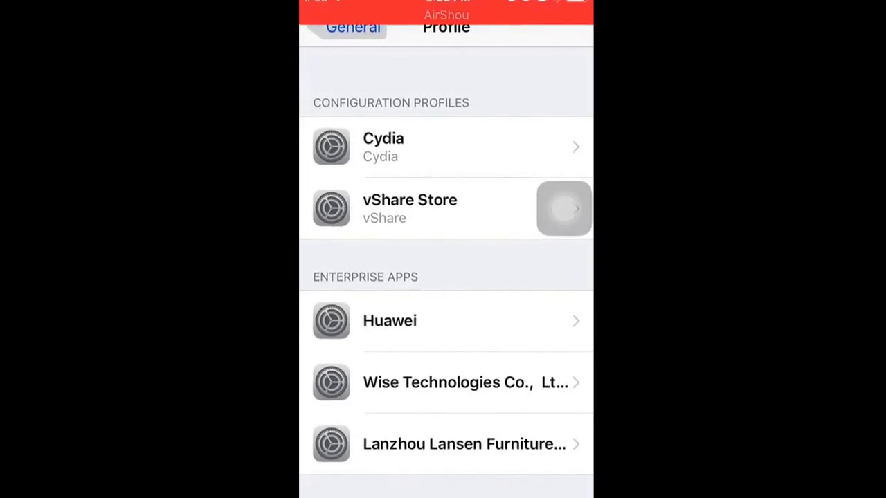
View the vShare Store configuration profile's install details in Settings
click(409, 208)
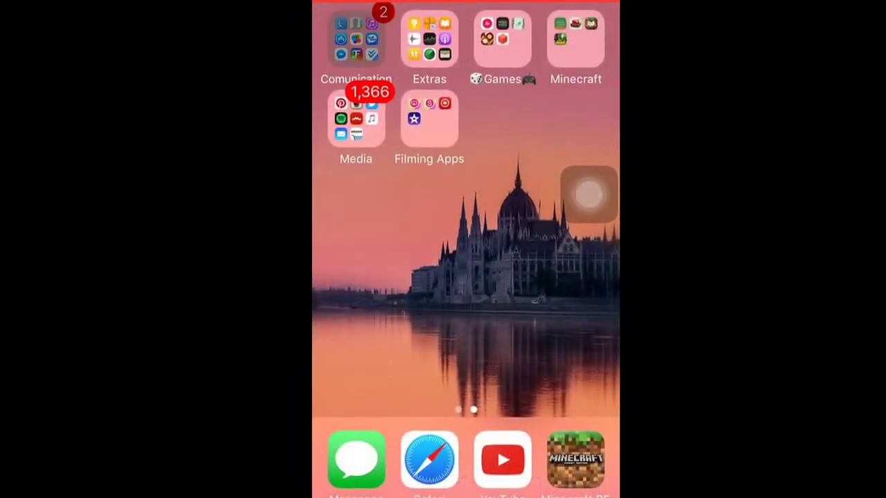
Check the Filming Apps folder, then launch vShare Store from the Comunication folder
click(467, 442)
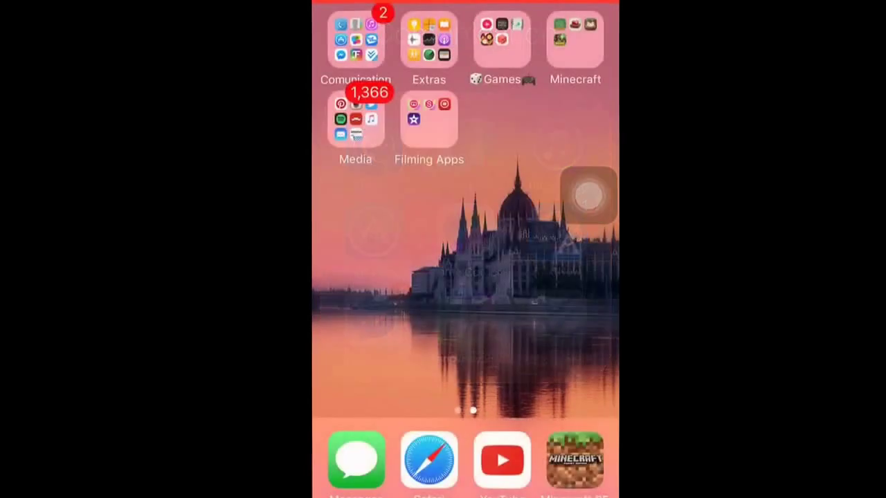
click(428, 120)
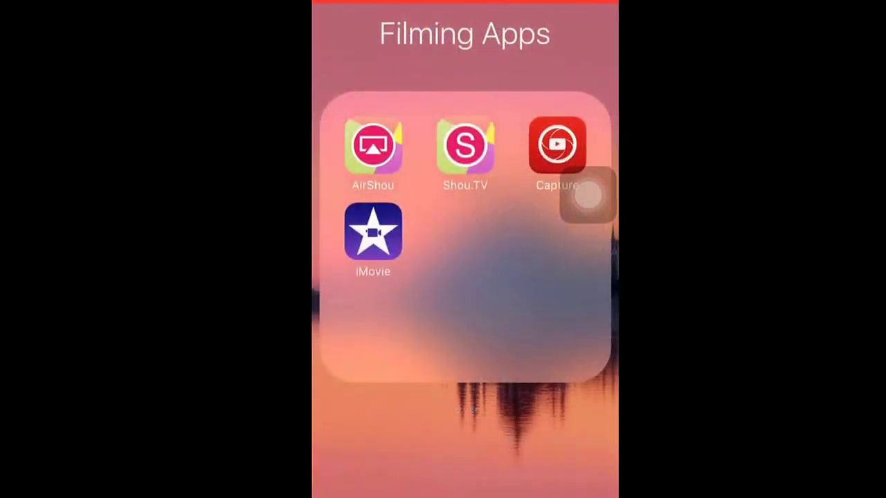
click(468, 443)
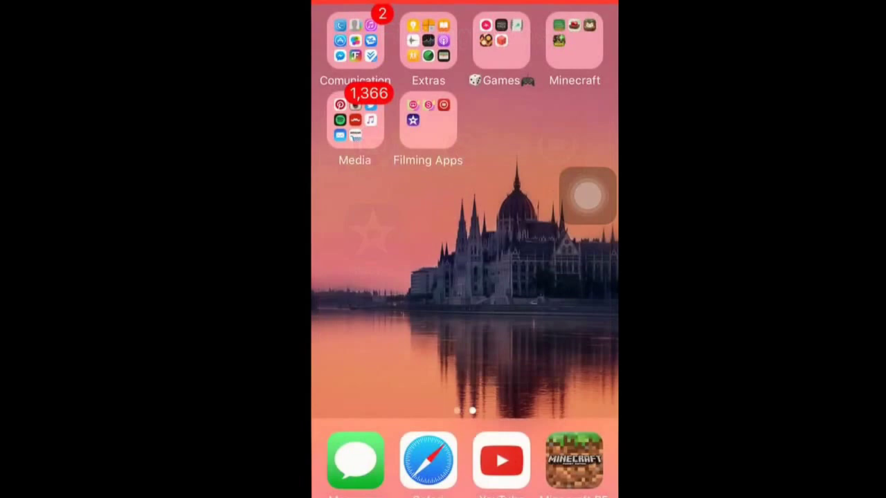
click(355, 39)
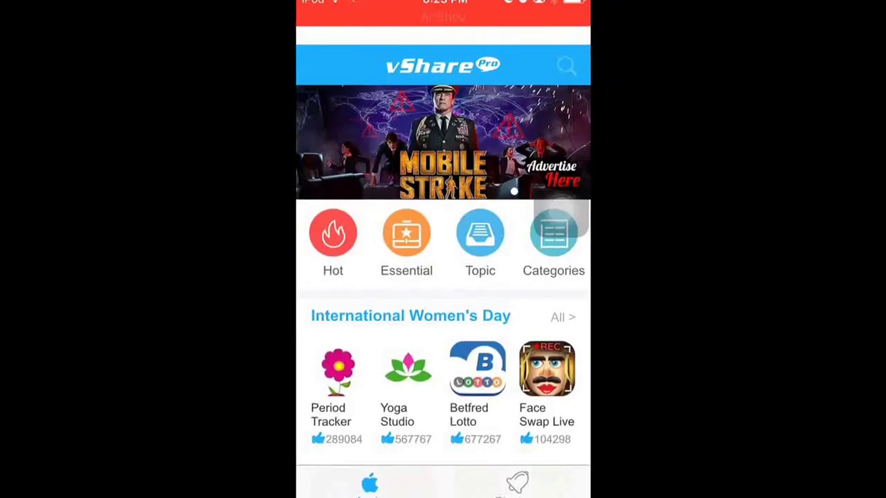
Enter 'Shou' in vShare's app search field and dismiss the keyboard
click(566, 65)
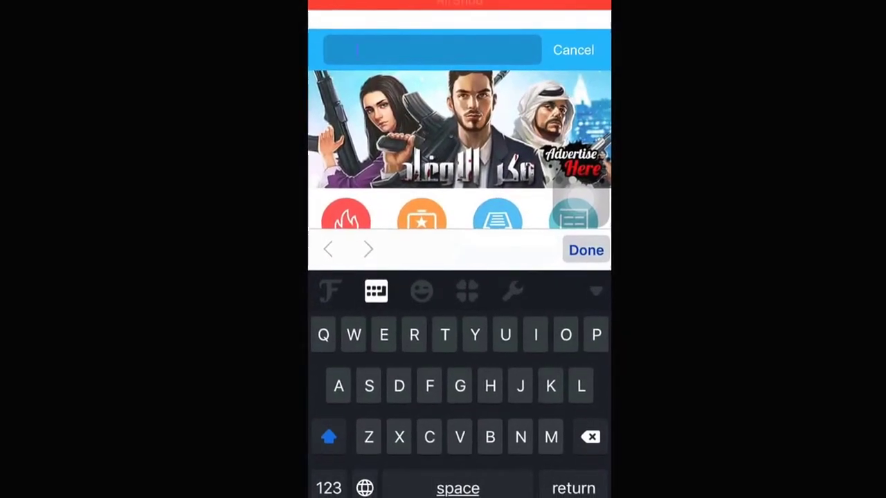
text(Sho)
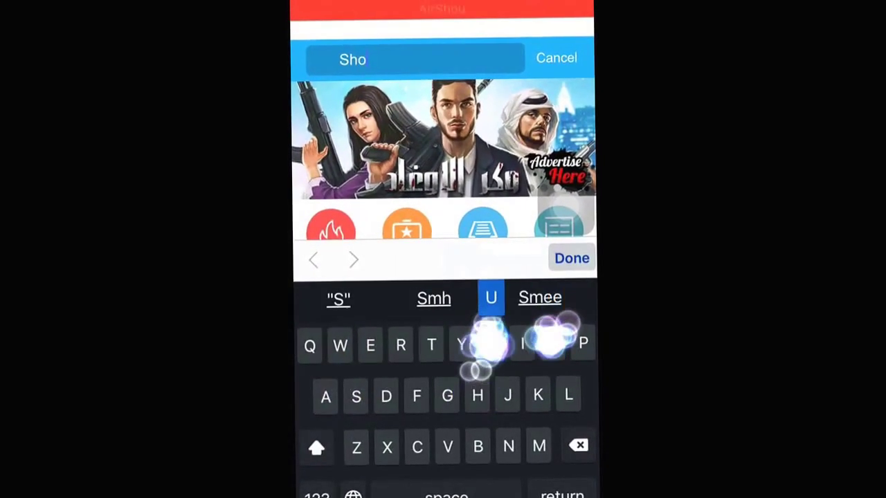
text(u)
click(568, 258)
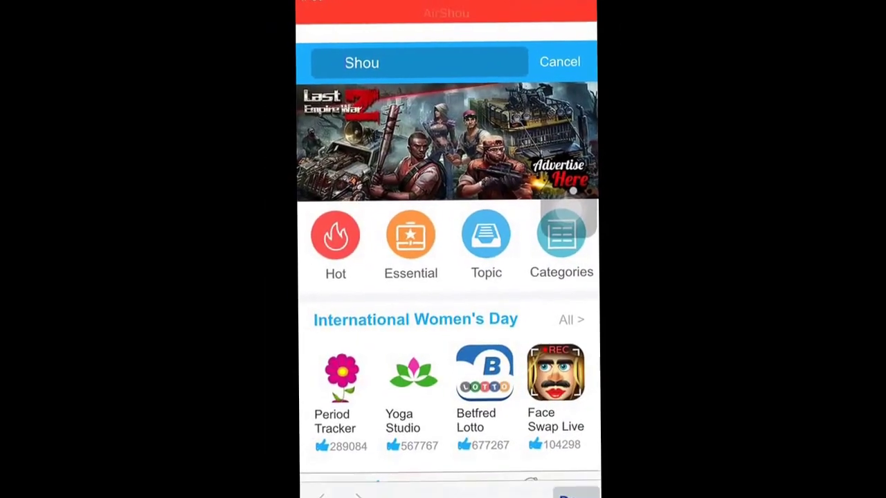
Run the Shou search in vShare and scroll the results to Shou (Recorder)
click(554, 470)
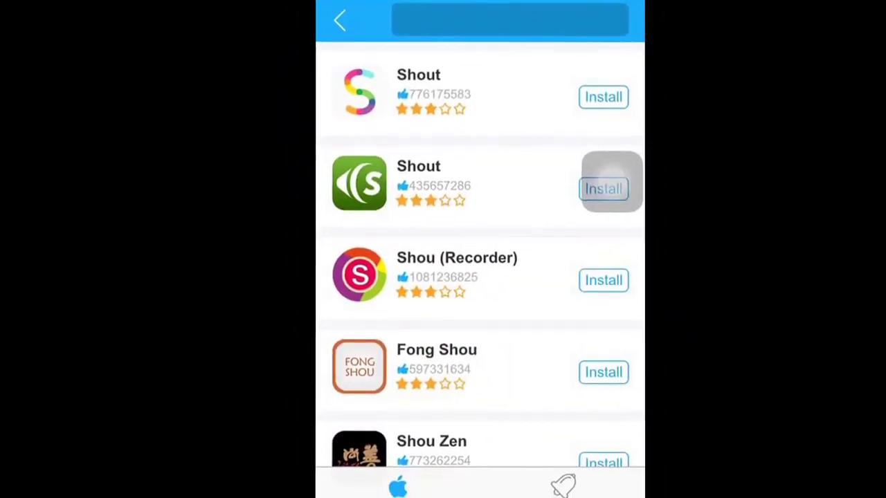
scroll(478, 277, down, 2)
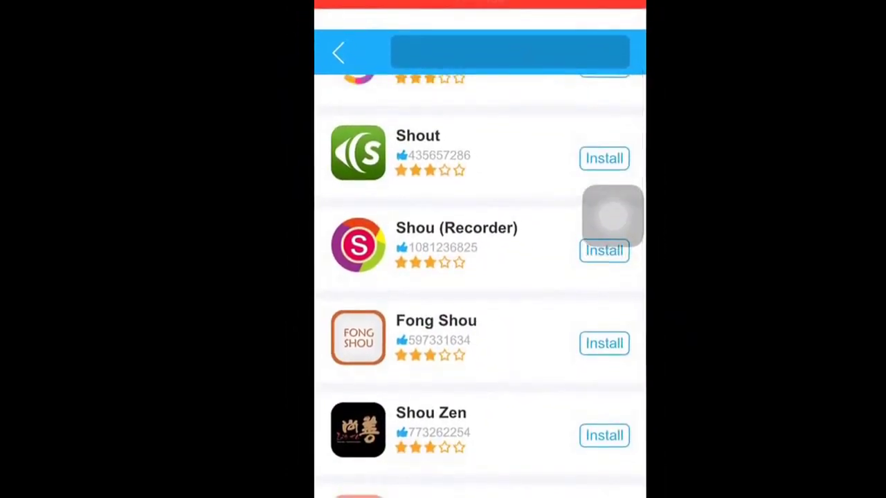
mouse_move(612, 215)
mouse_down()
mouse_move(446, 244)
mouse_move(589, 259)
mouse_up()
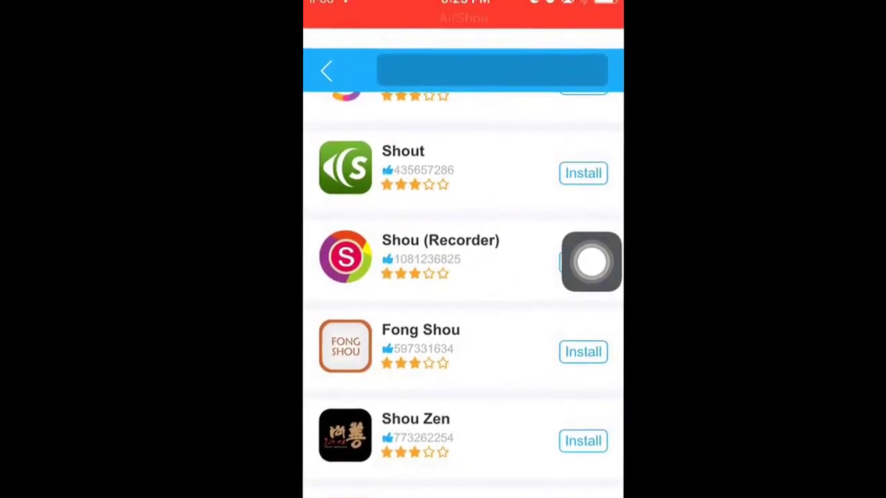
scroll(463, 277, down, 3)
scroll(462, 277, down, 3)
mouse_move(593, 224)
mouse_down()
mouse_move(438, 261)
mouse_move(571, 269)
mouse_up()
scroll(447, 277, up, 3)
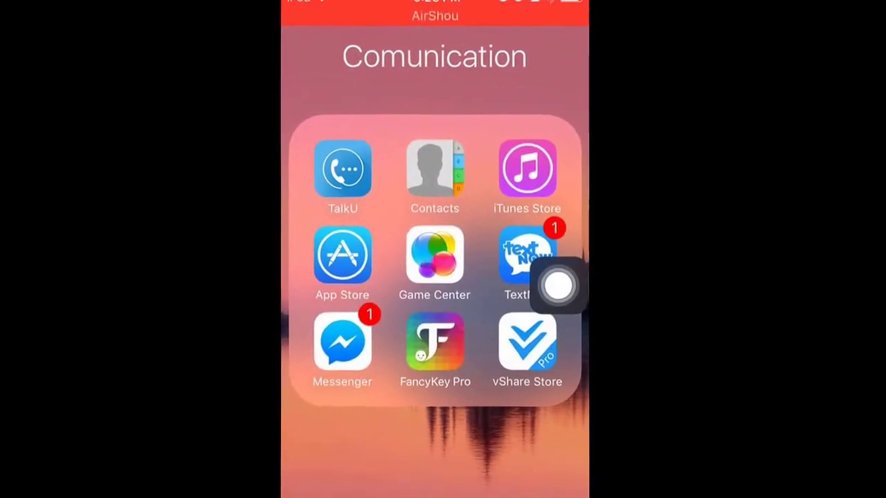
Open the Filming Apps folder holding AirShou, Shou.TV, Capture and iMovie
click(389, 138)
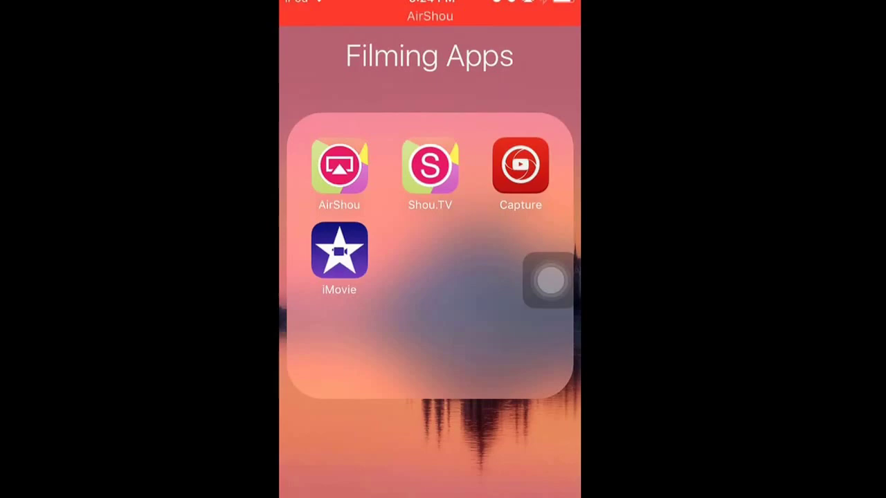
click(339, 167)
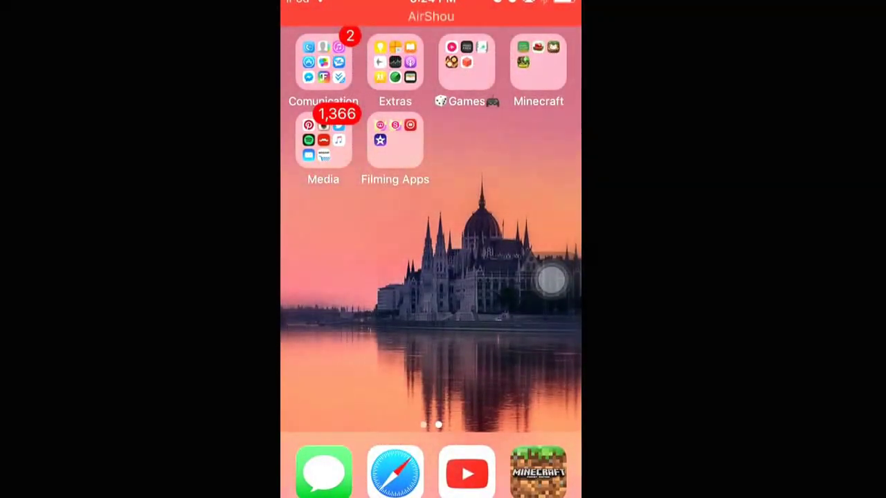
drag(551, 280, 548, 322)
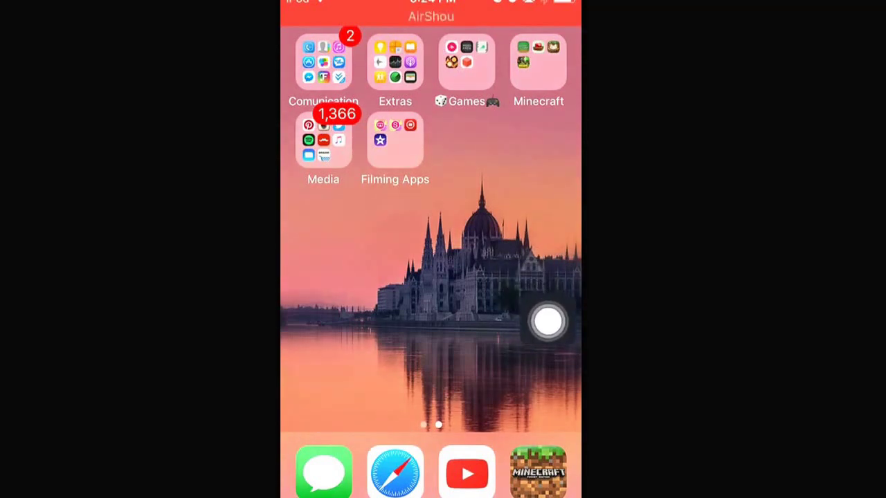
drag(549, 322, 552, 285)
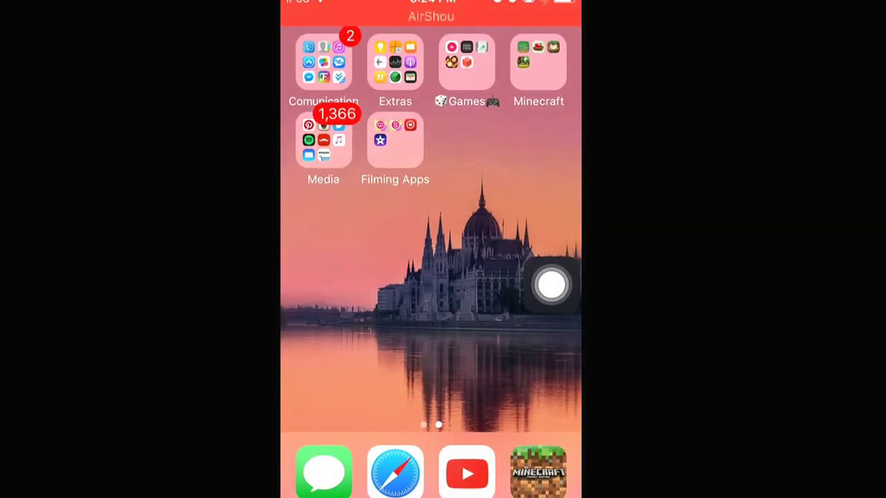
click(395, 140)
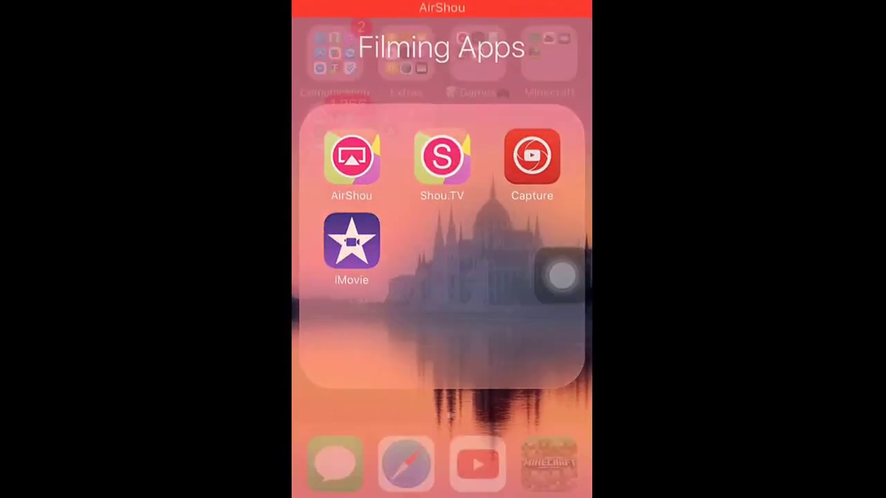
Swipe to the first home screen page and back to the folders page
drag(346, 249, 540, 249)
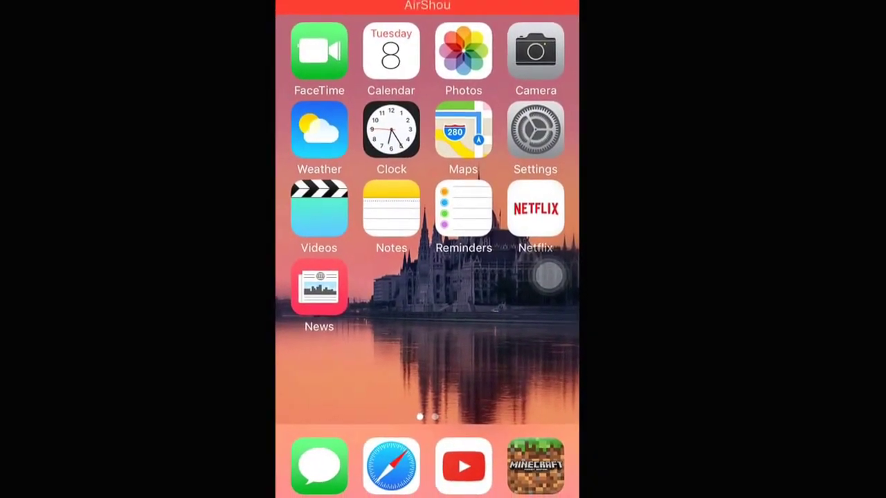
drag(526, 311, 332, 311)
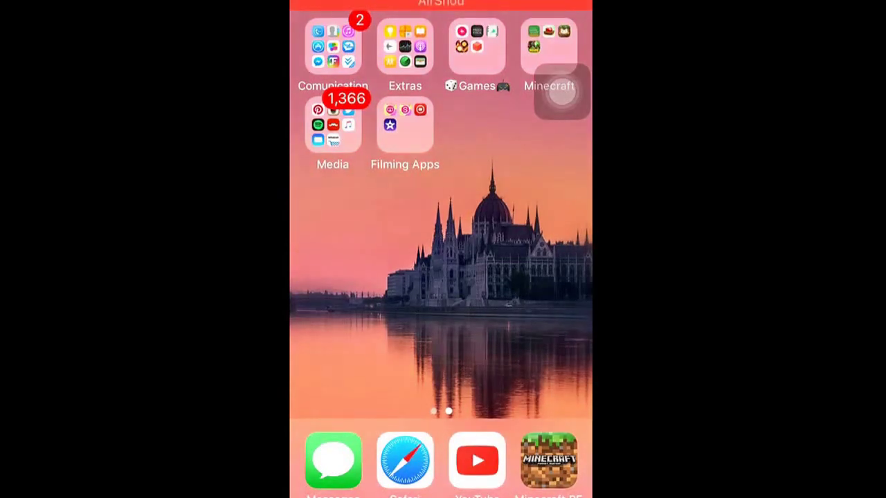
Launch AirShou from the Filming Apps folder to begin screen recording
click(404, 126)
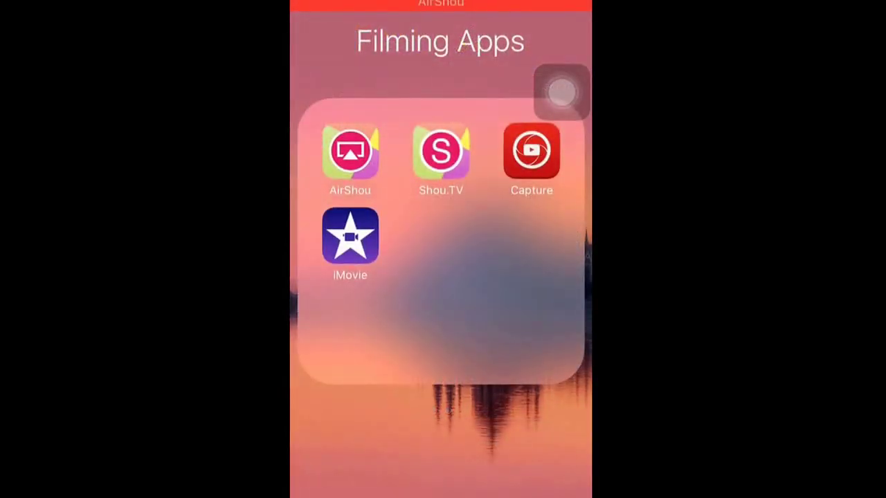
click(349, 150)
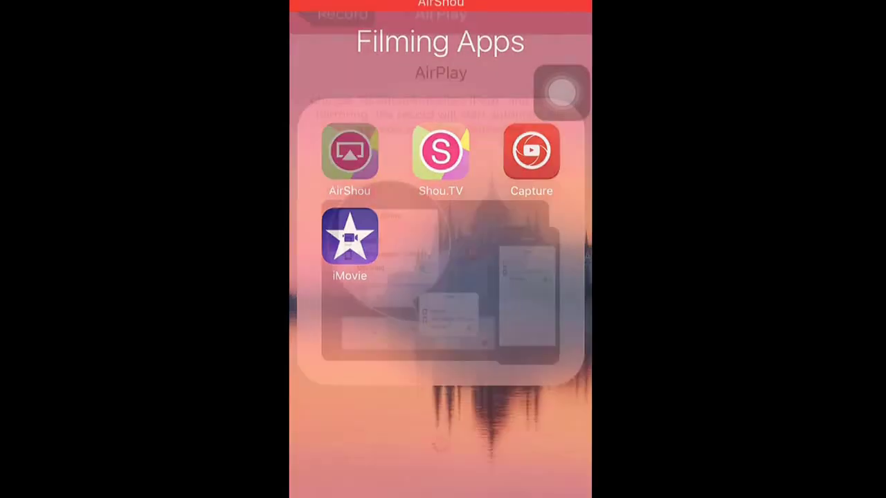